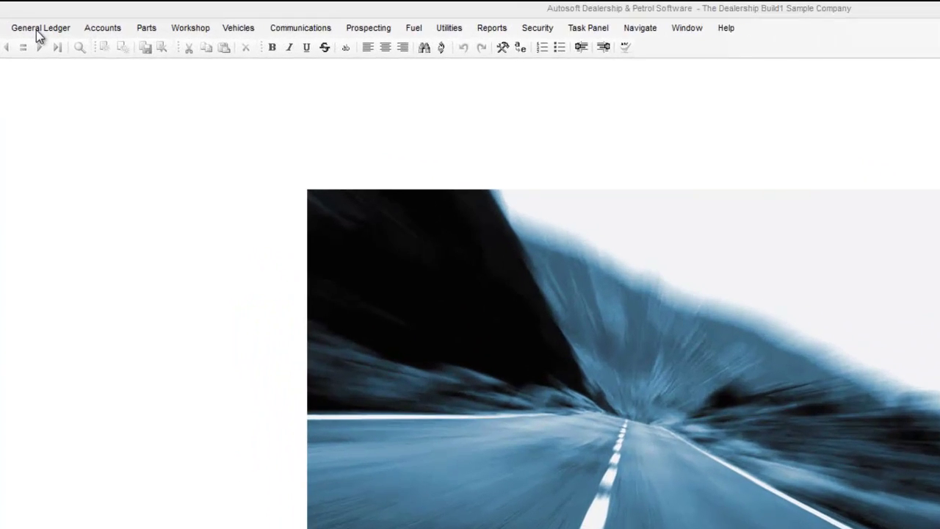
# - Browse the General Ledger and accounts functions, looking in on the parts invoicing window
pyautogui.click(42, 27)
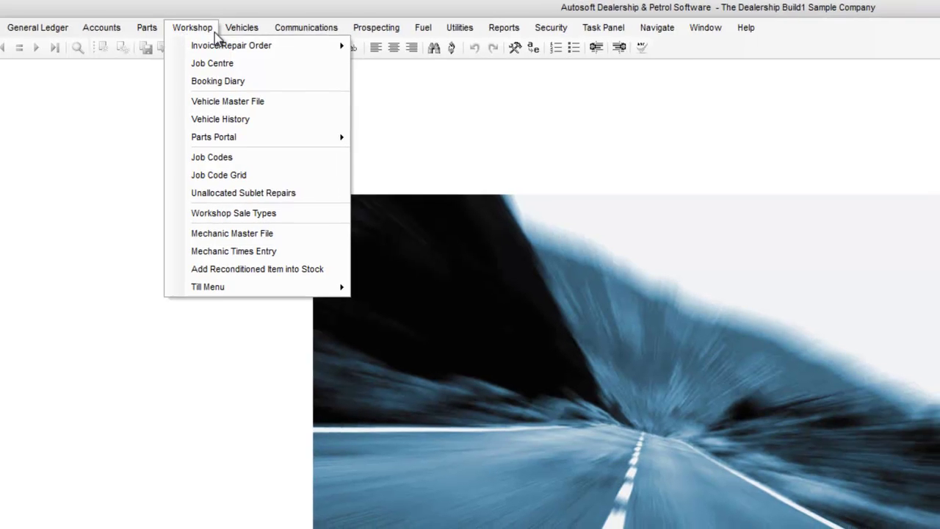
pyautogui.moveTo(74, 31)
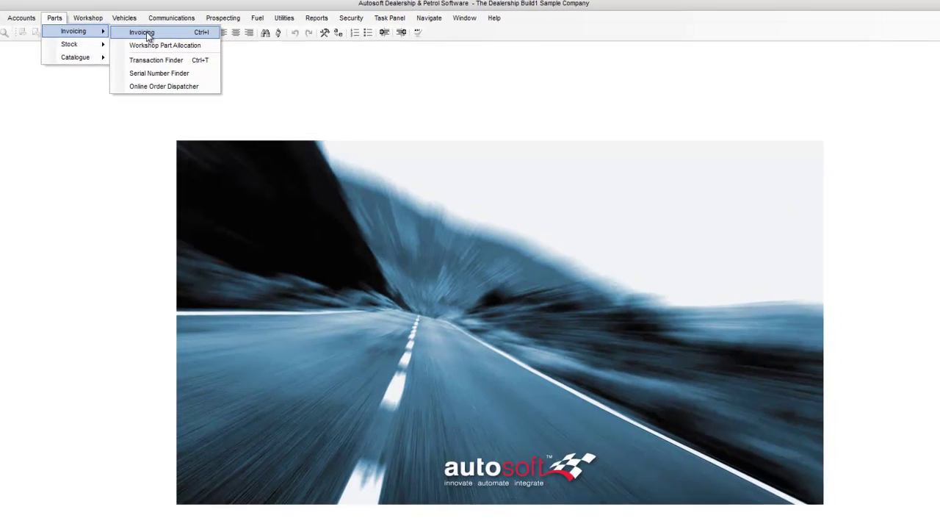
pyautogui.click(155, 34)
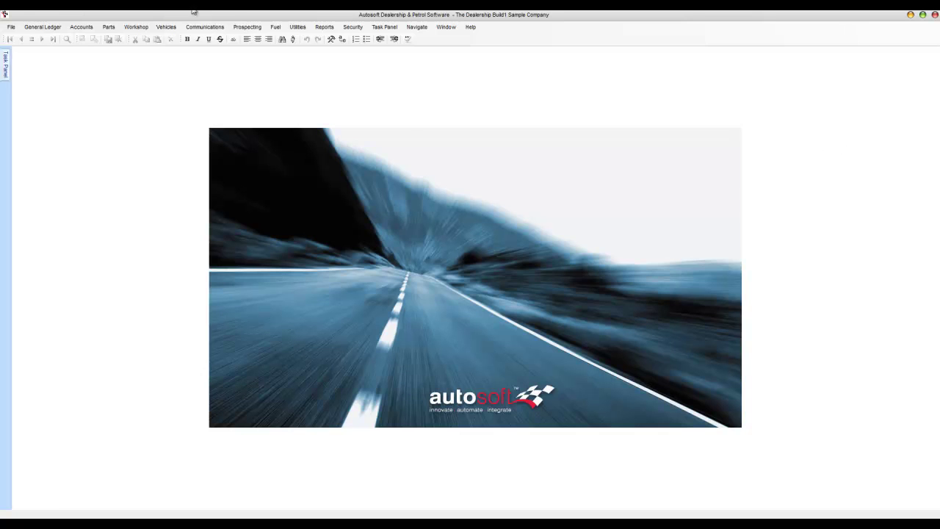
pyautogui.click(50, 27)
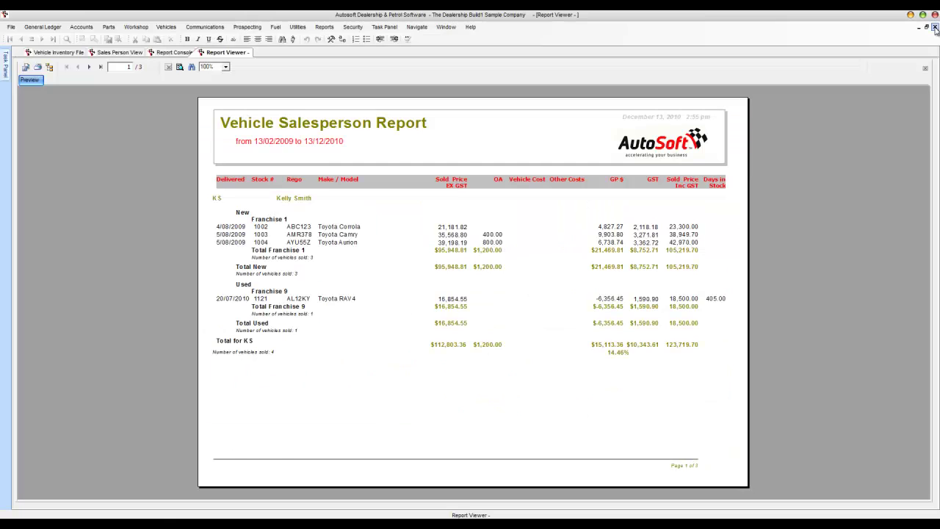
# - Close the Vehicle Salesperson Report in the Report Viewer
pyautogui.click(935, 27)
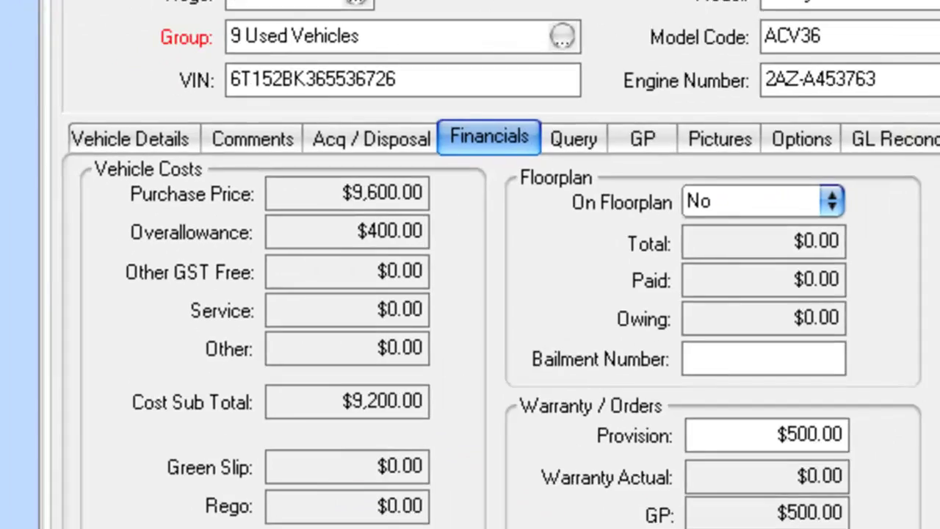